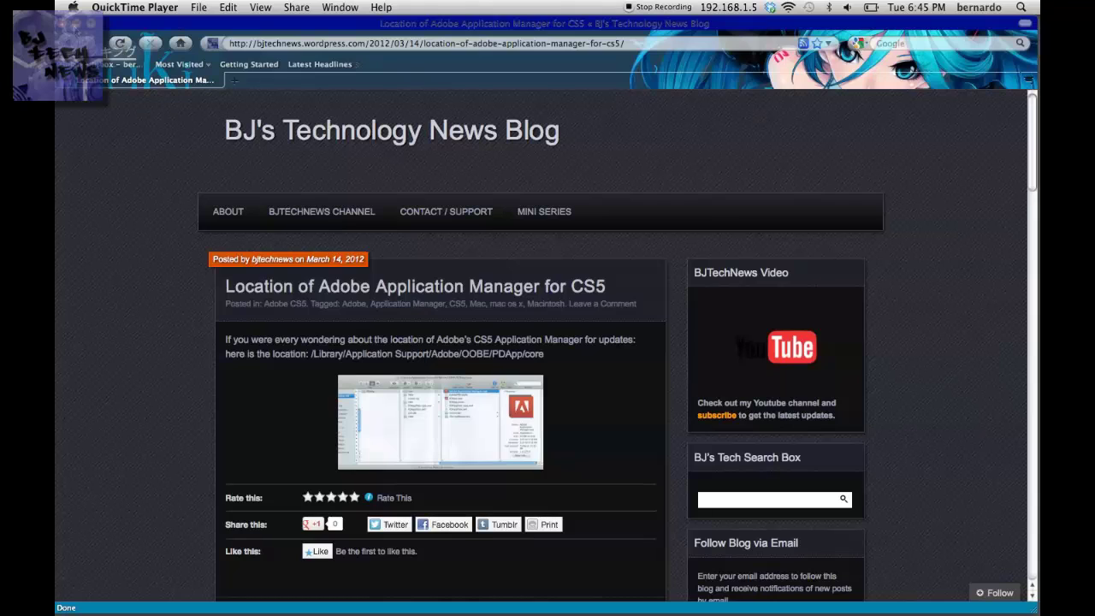
Step: Hide Firefox, clear the desktop file selection, and open Macintosh HD in a Finder window
click(84, 23)
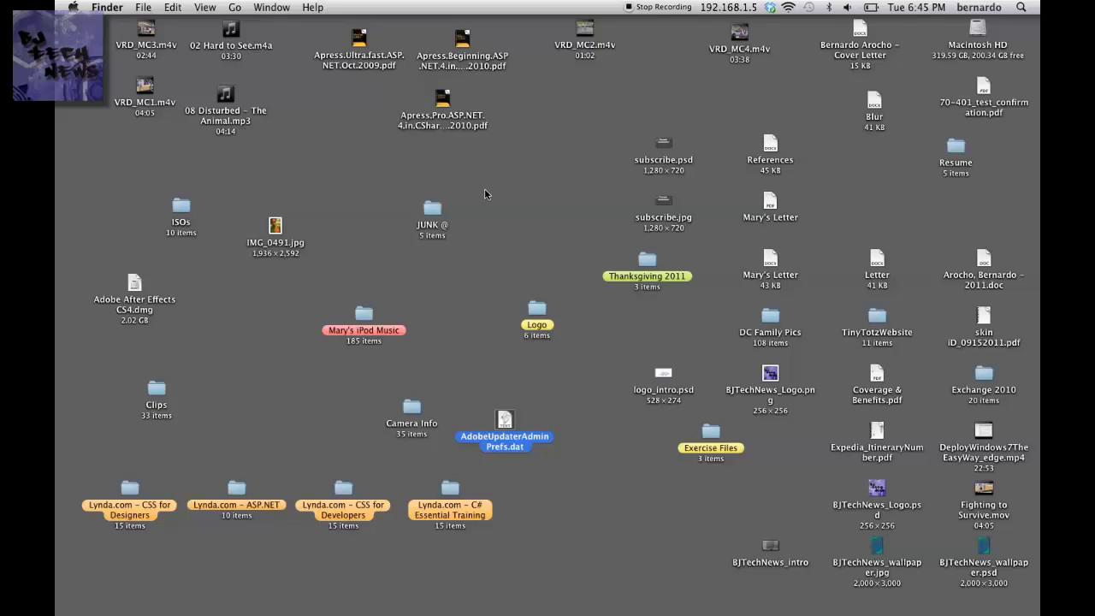
click(532, 199)
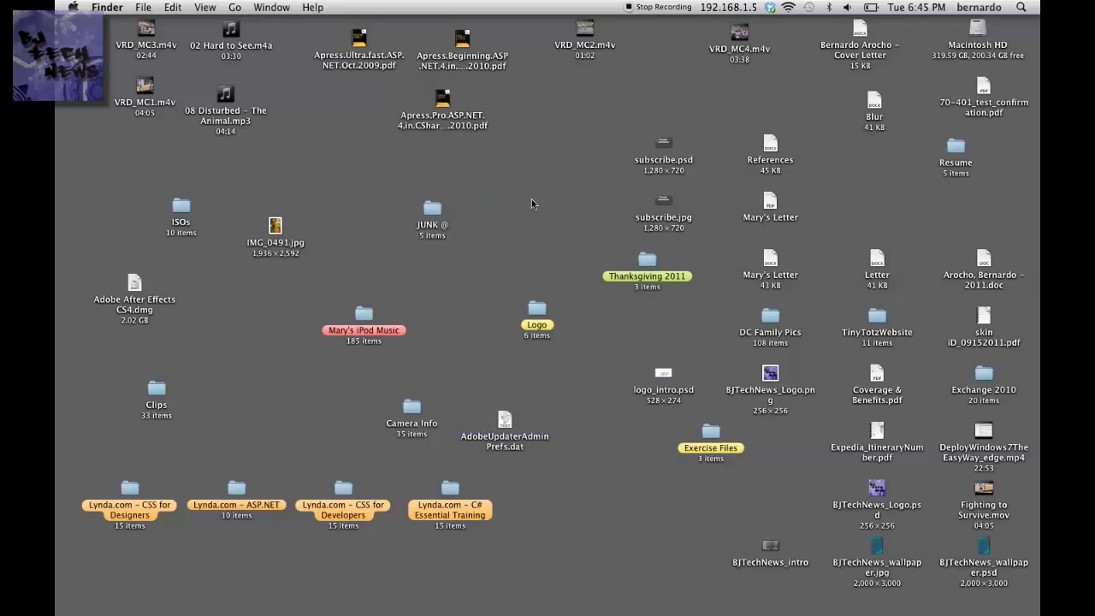
double_click(978, 34)
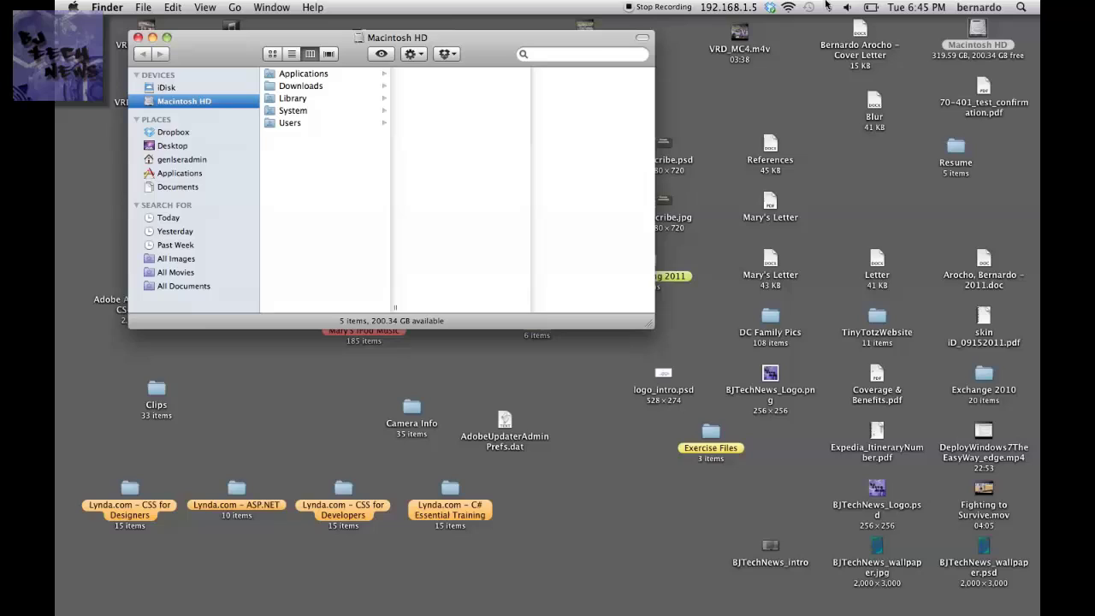
Step: Browse Library > Application Support > Adobe > OOBE > PDApp > core and select Adobe Application Manager (1.0.175.0)
click(294, 98)
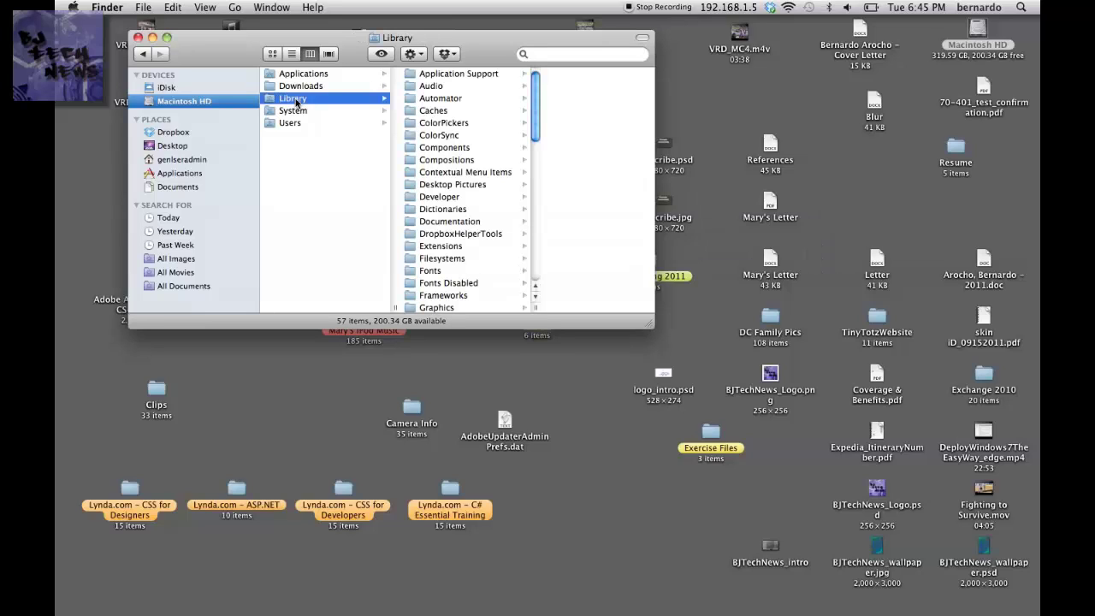
click(459, 75)
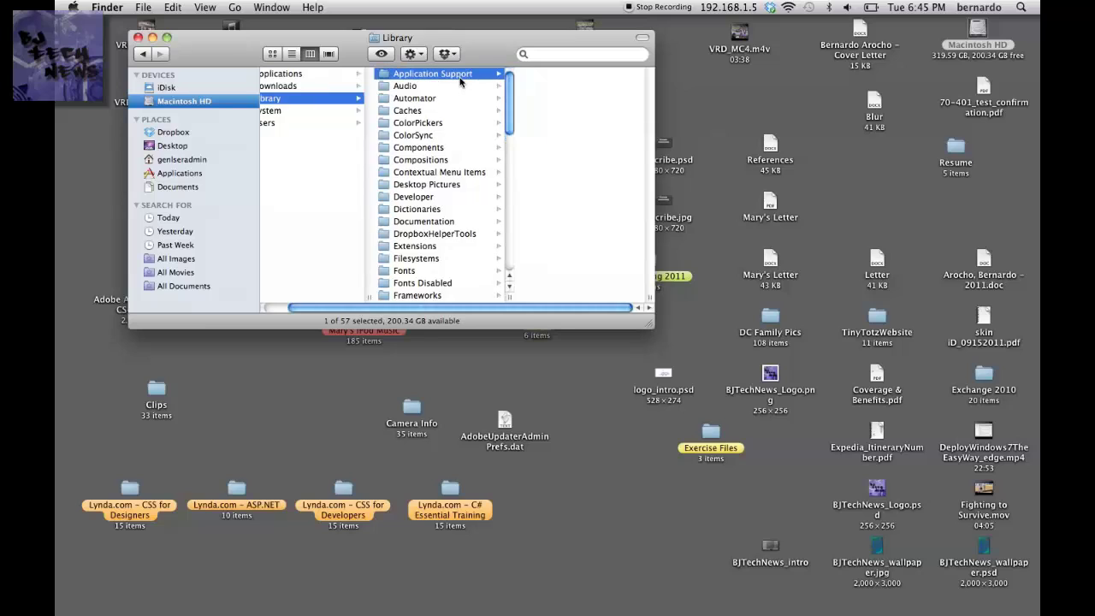
click(560, 75)
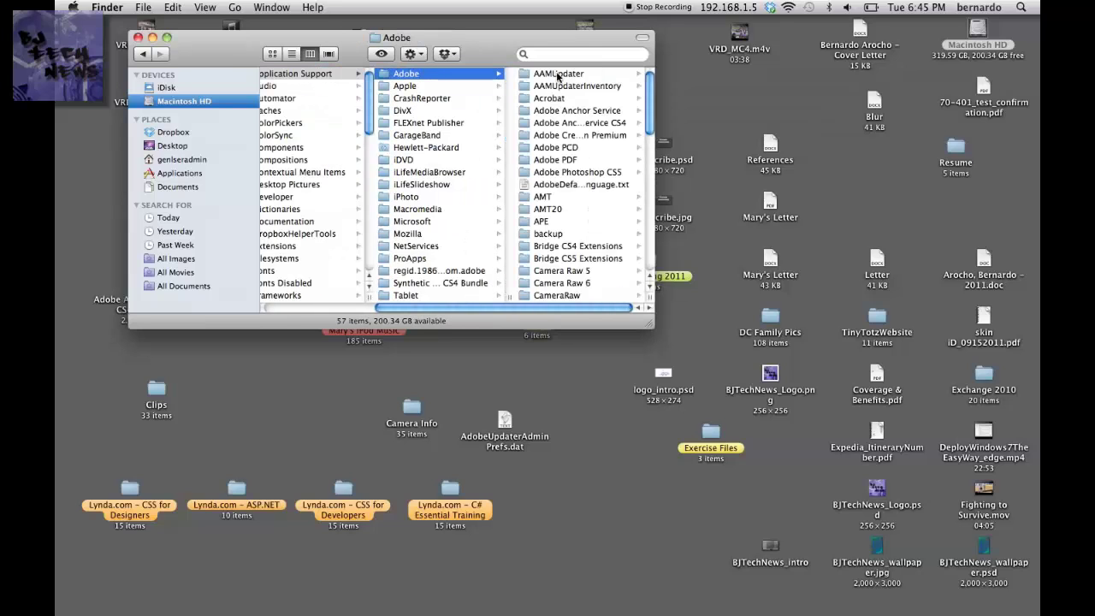
scroll(558, 78, down, 10)
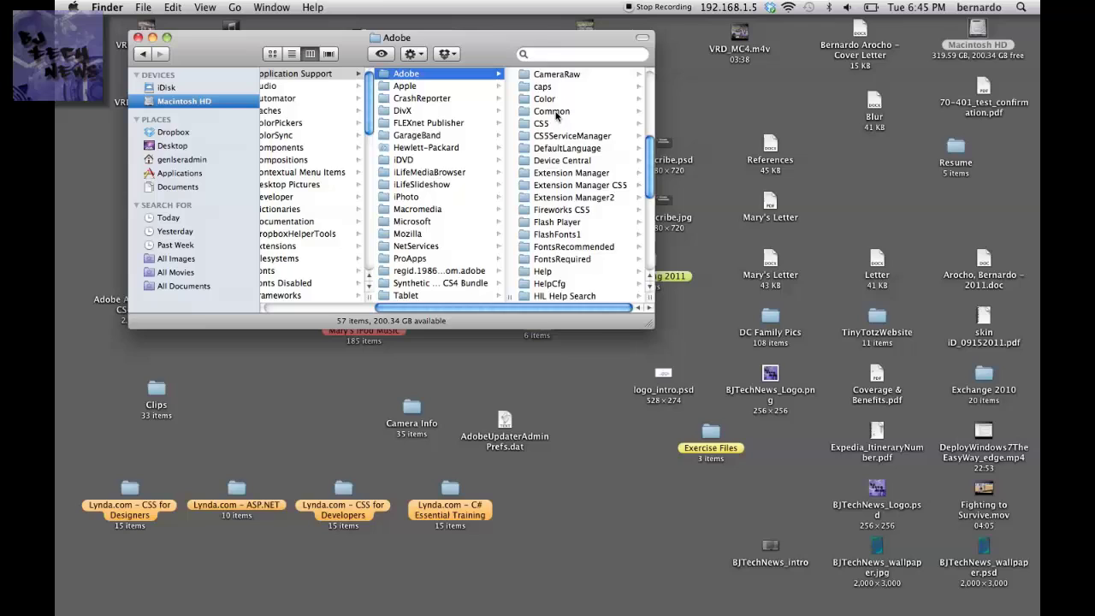
scroll(556, 113, down, 3)
click(545, 157)
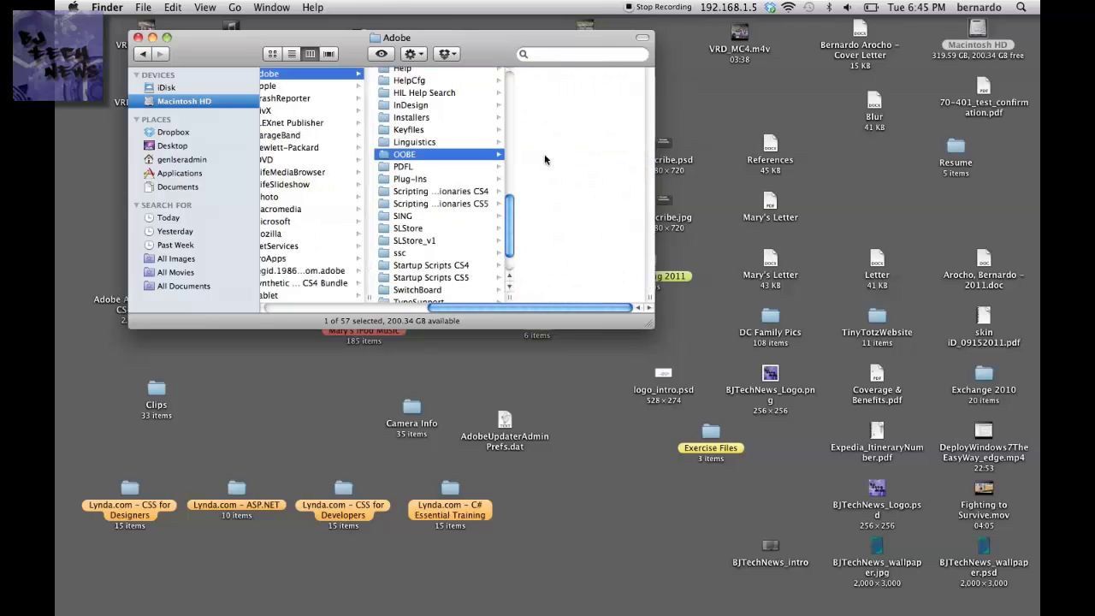
click(552, 74)
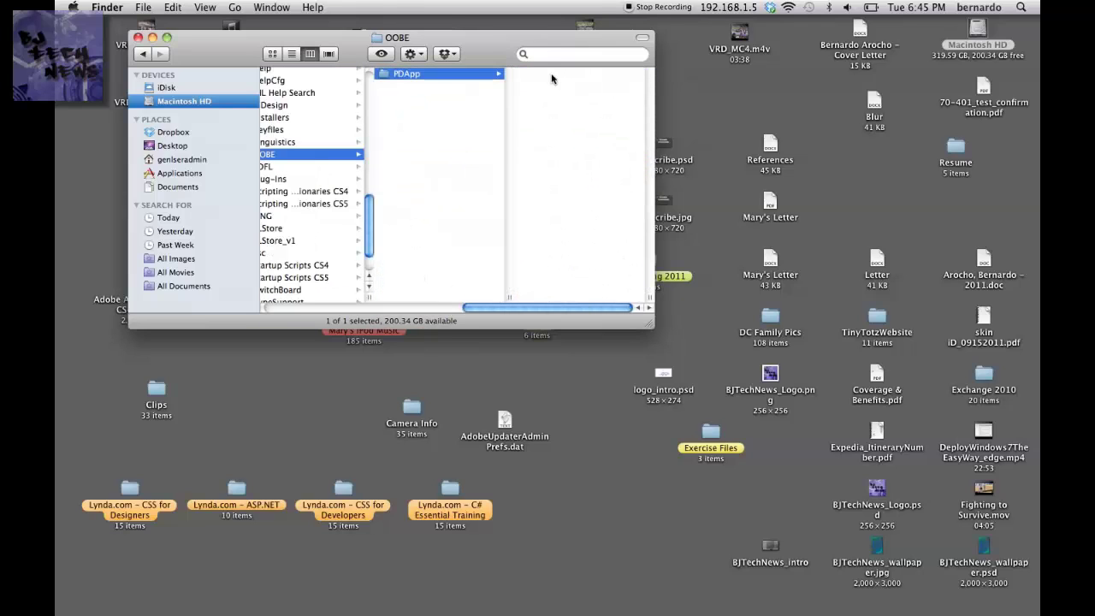
click(551, 75)
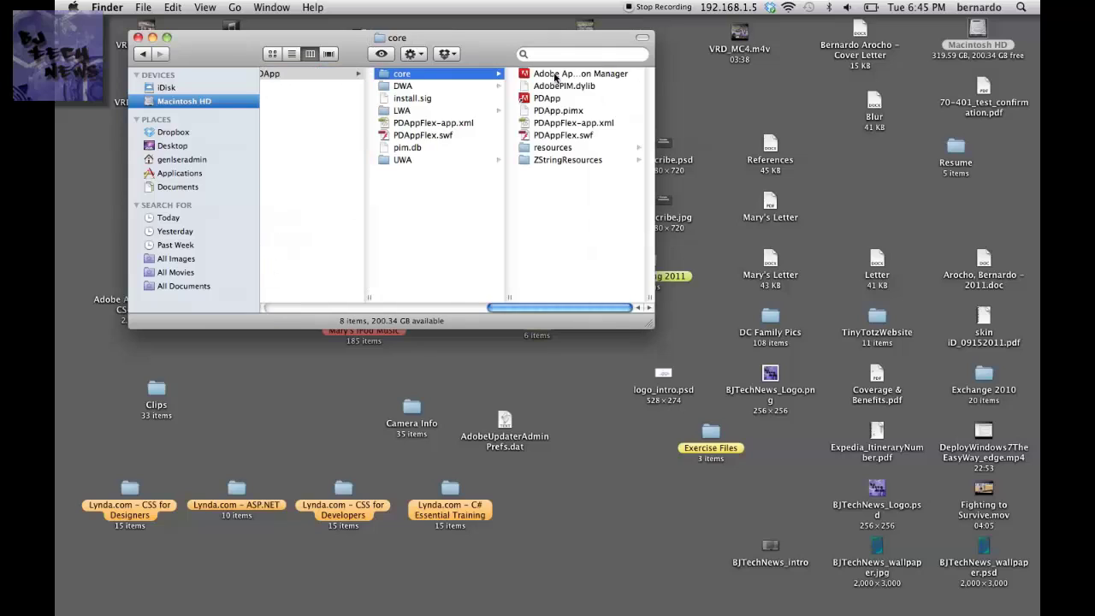
click(561, 75)
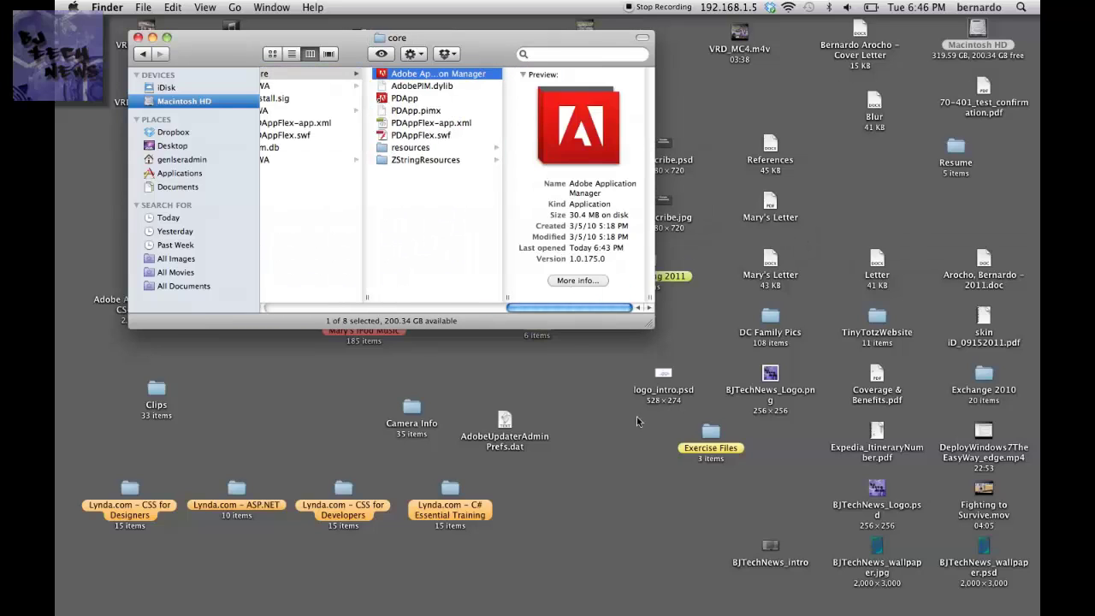
mouse_move(892, 613)
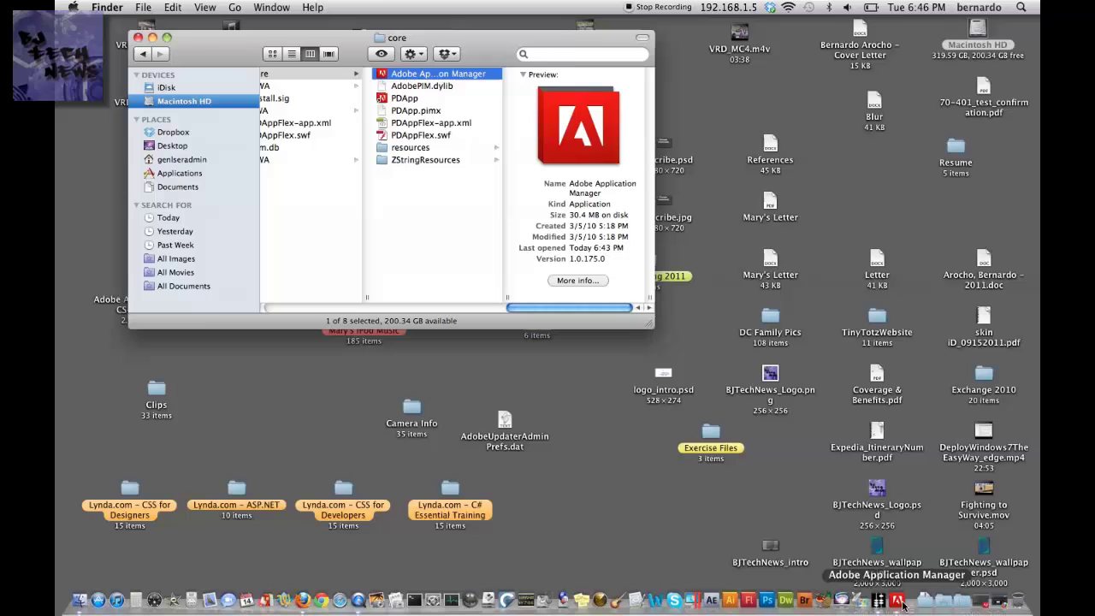
click(984, 606)
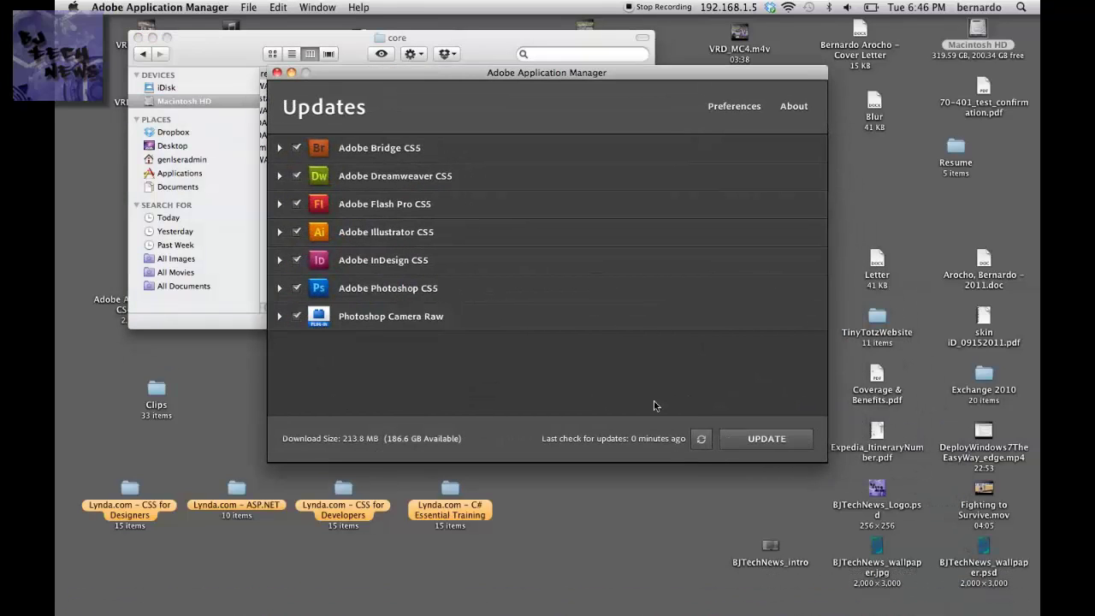
click(280, 149)
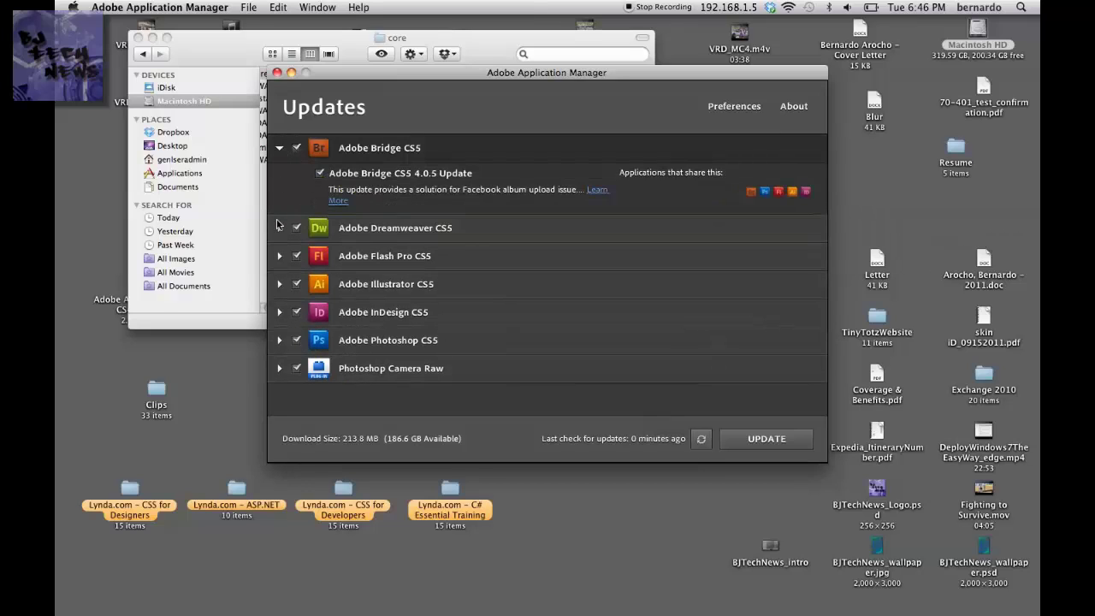
click(280, 228)
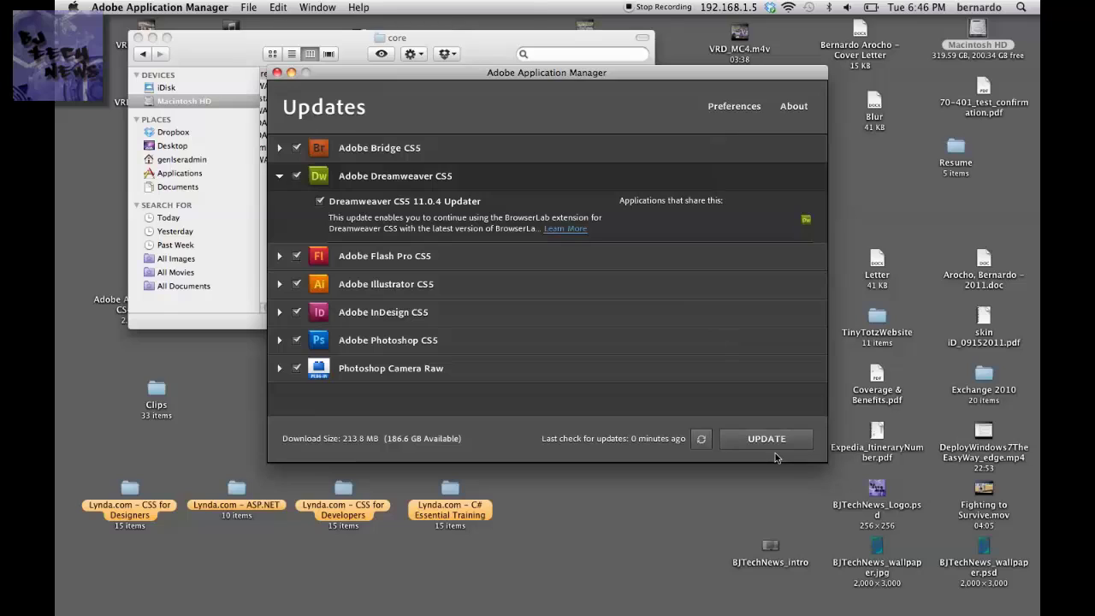
click(278, 73)
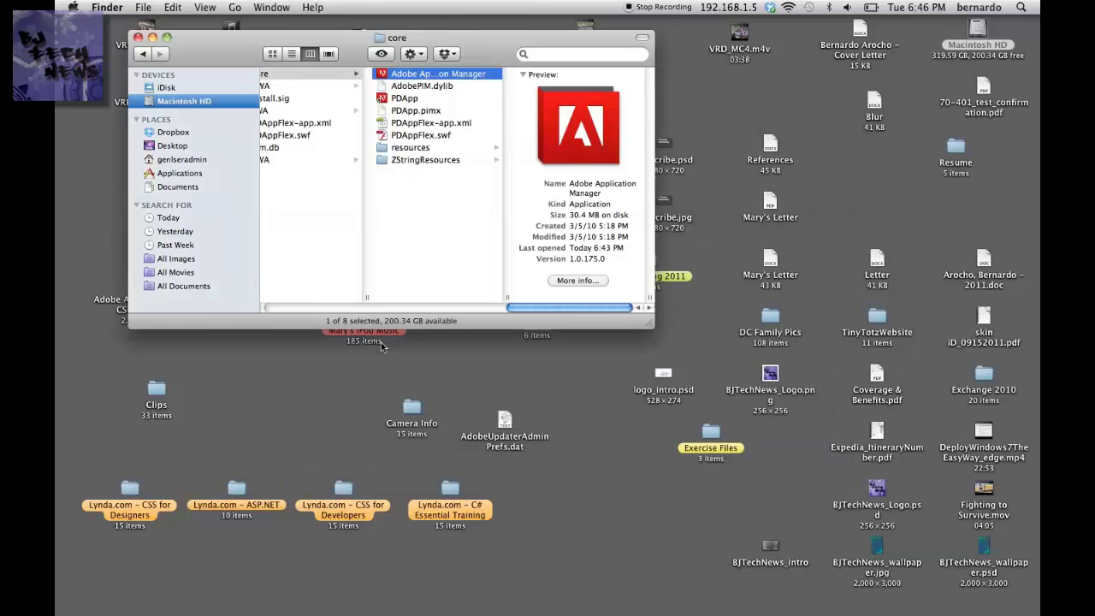
Step: Bring the column view back to PDApp's core folder and select AdobeUpdaterAdminPrefs.dat on the desktop
click(468, 307)
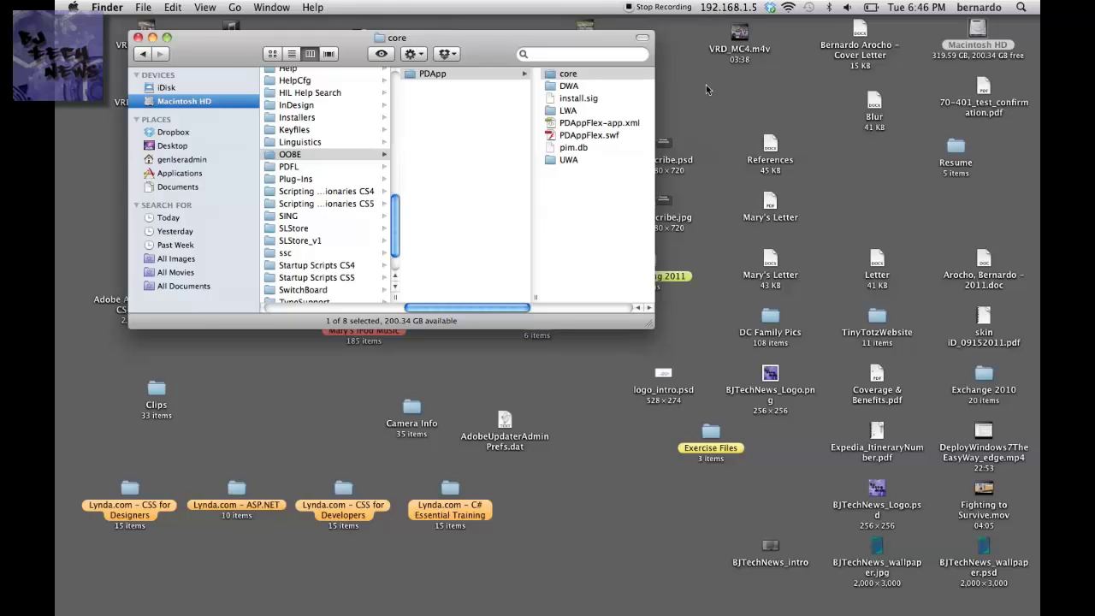
click(506, 425)
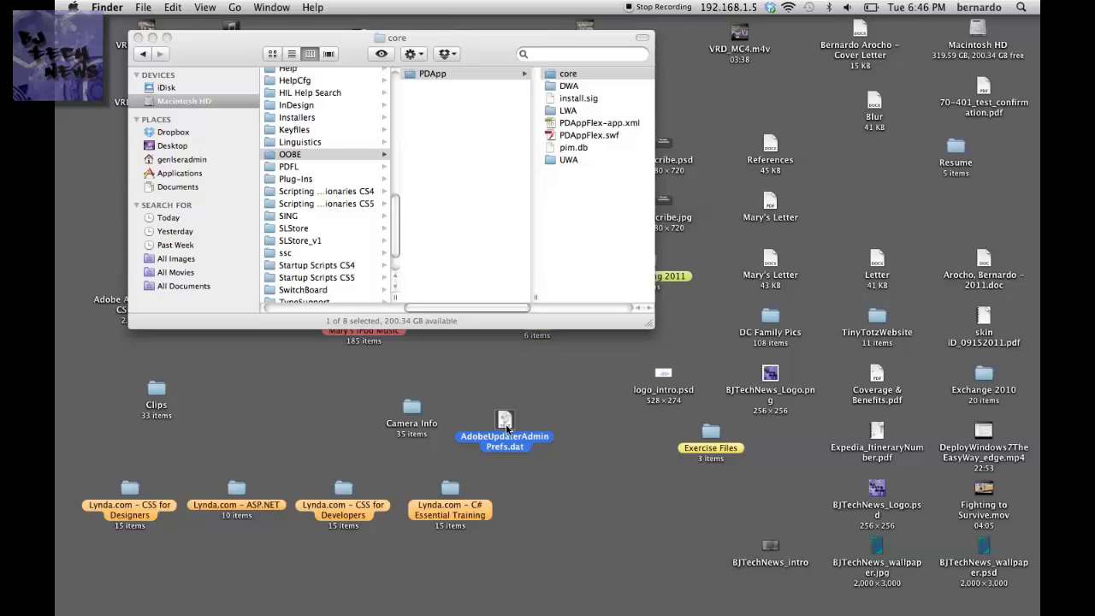
Step: Quick Look AdobeUpdaterAdminPrefs.dat to check <Suppressed>1</Suppressed>, then close the preview and reactivate Finder
key(space)
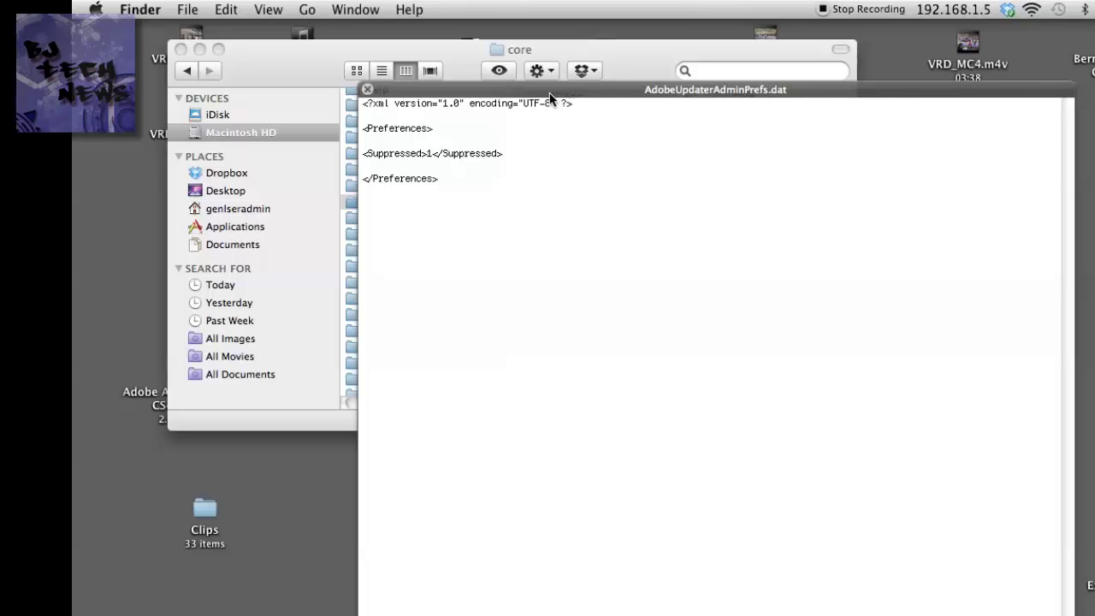
click(367, 89)
click(518, 130)
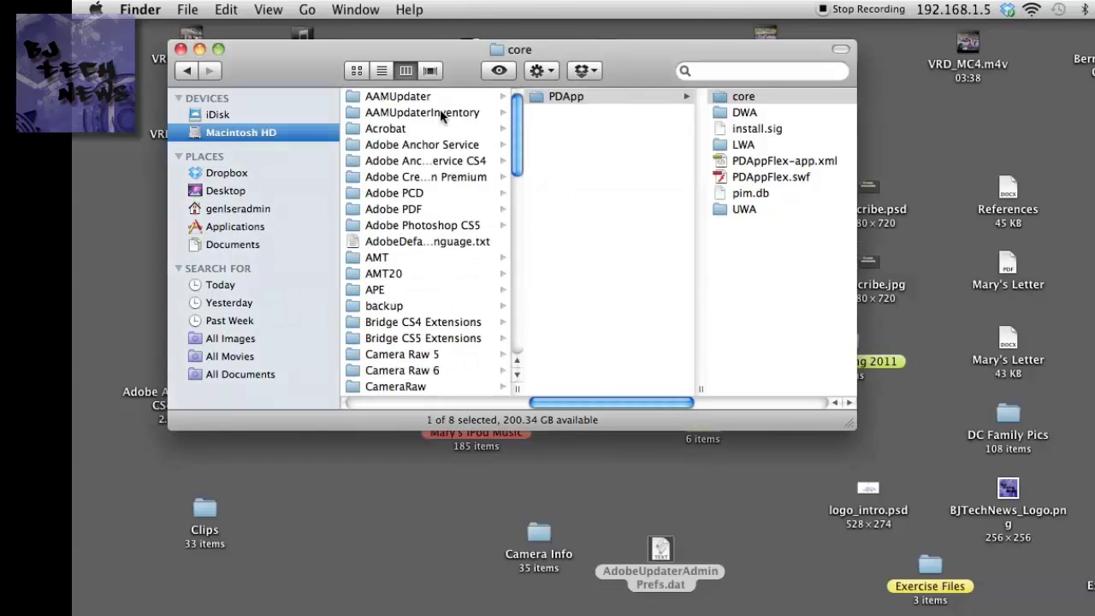
Step: Navigate Finder to Library > Application Support > Adobe > AAMUpdaterInventory > 1.0
click(440, 112)
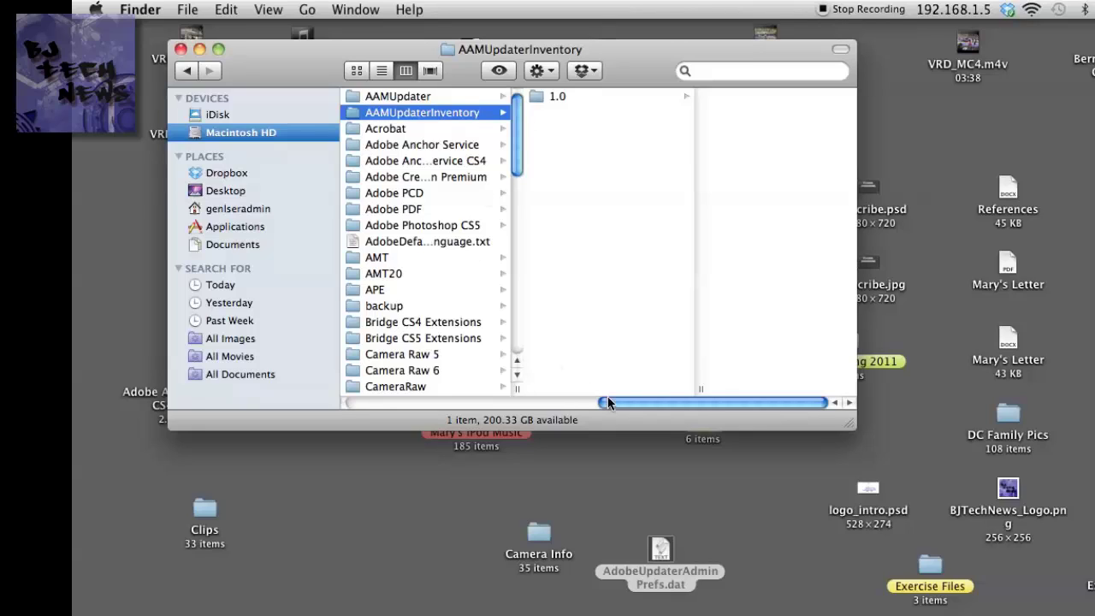
click(585, 406)
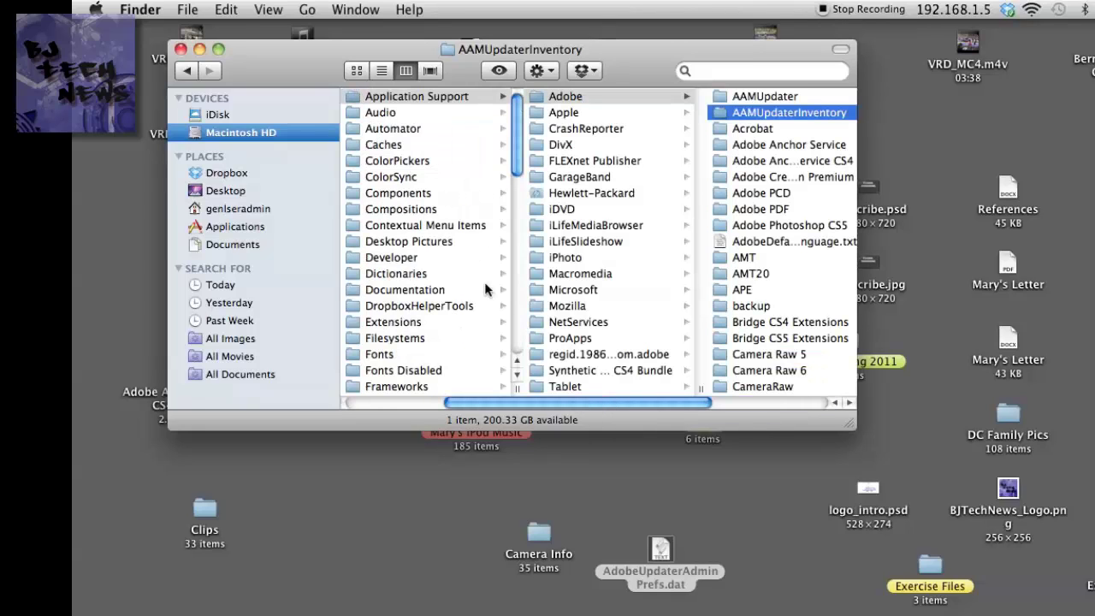
click(416, 404)
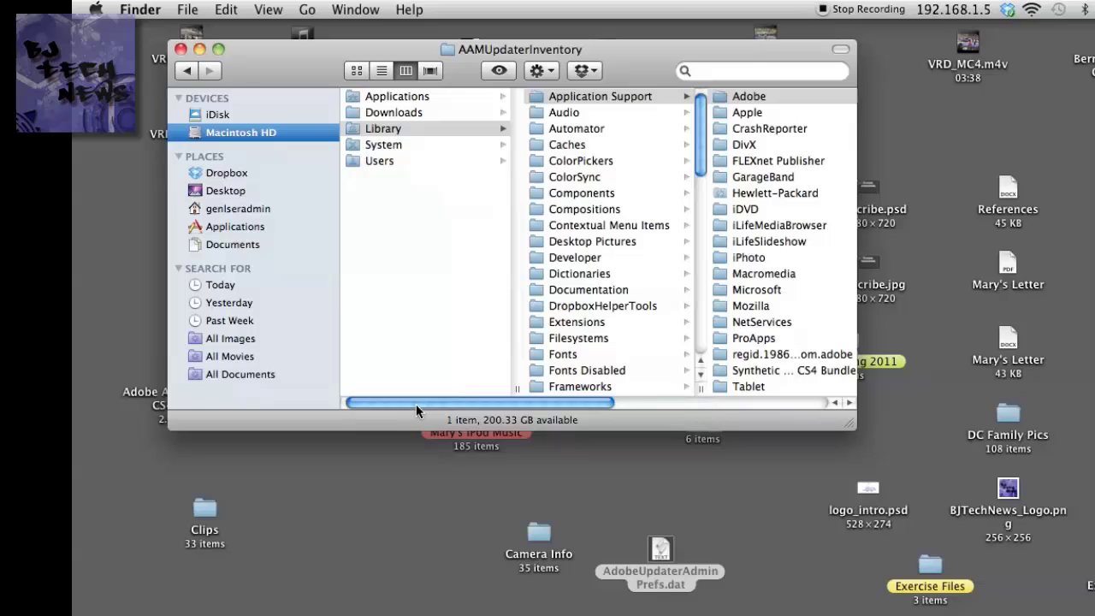
click(646, 99)
click(700, 97)
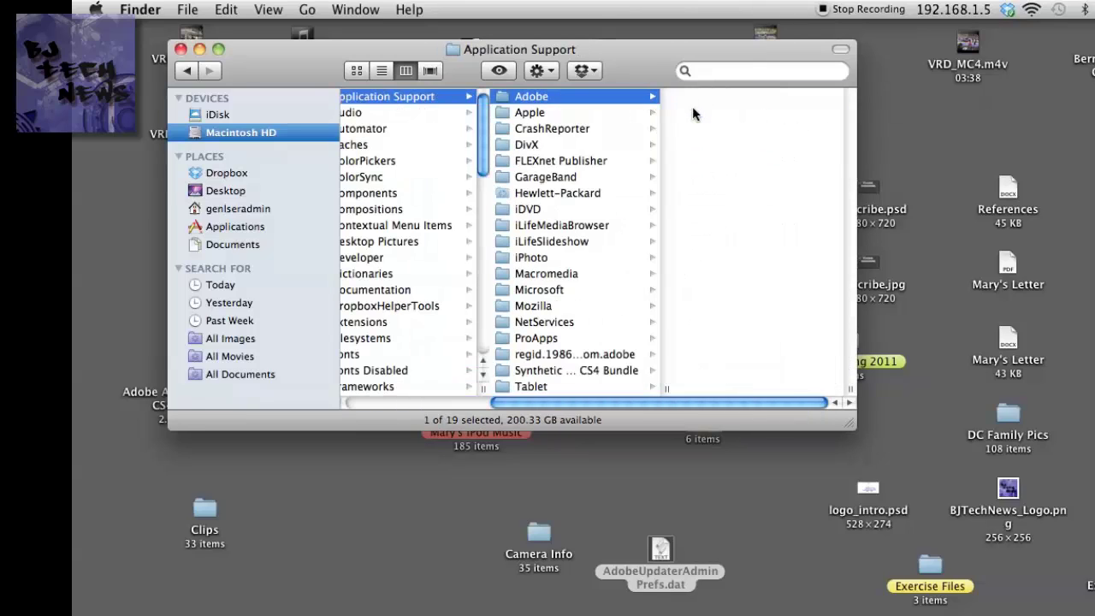
click(701, 114)
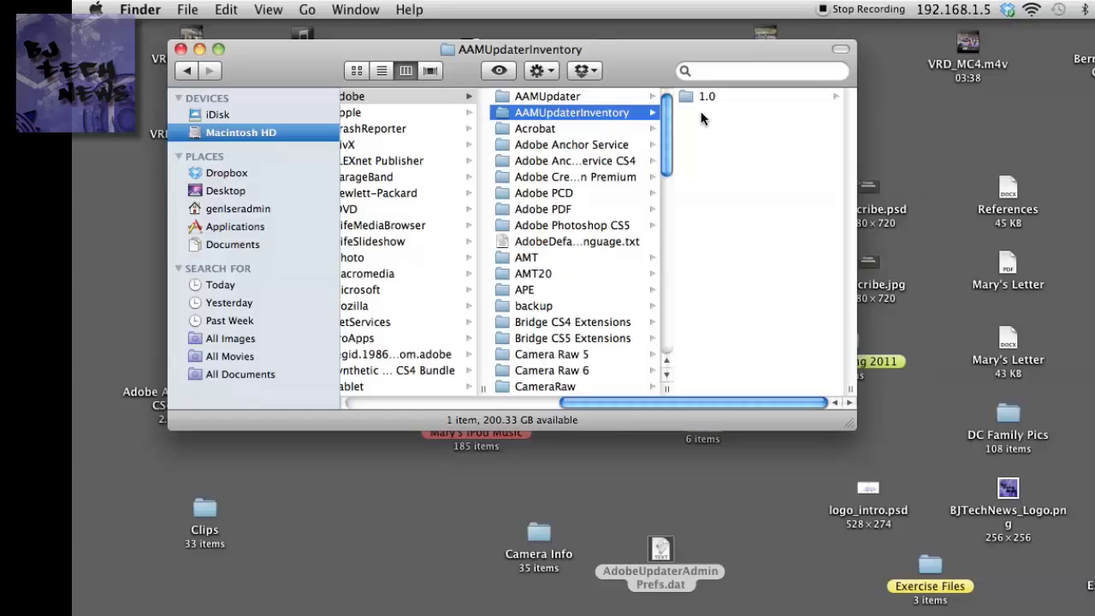
click(709, 98)
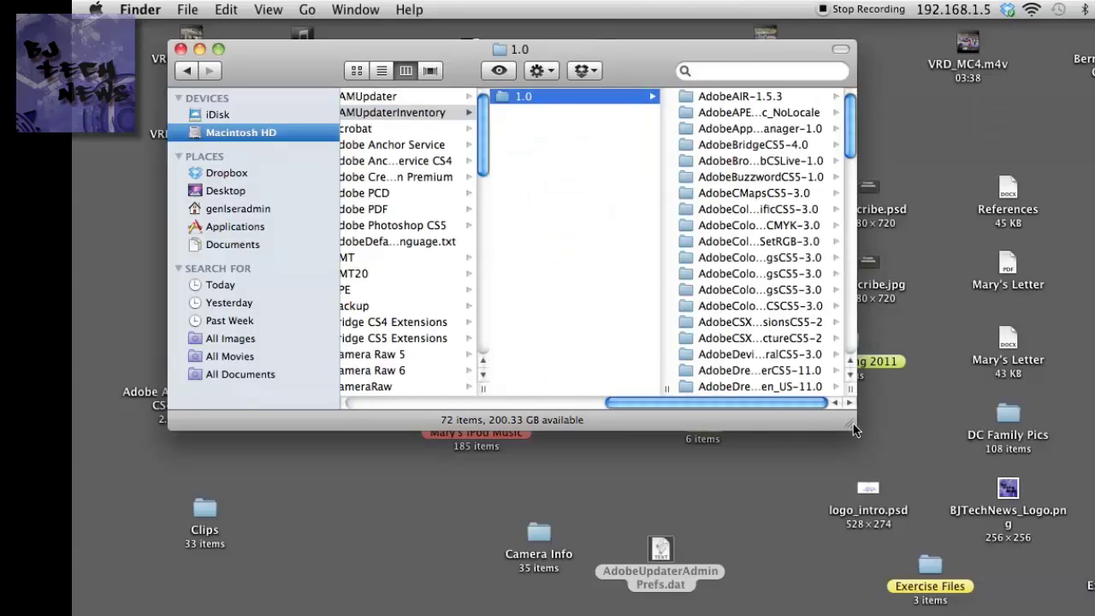
Step: Enlarge the window and drag AdobeUpdaterAdminPrefs.dat into 1.0, confirming it now holds 73 items
drag(852, 428, 1029, 554)
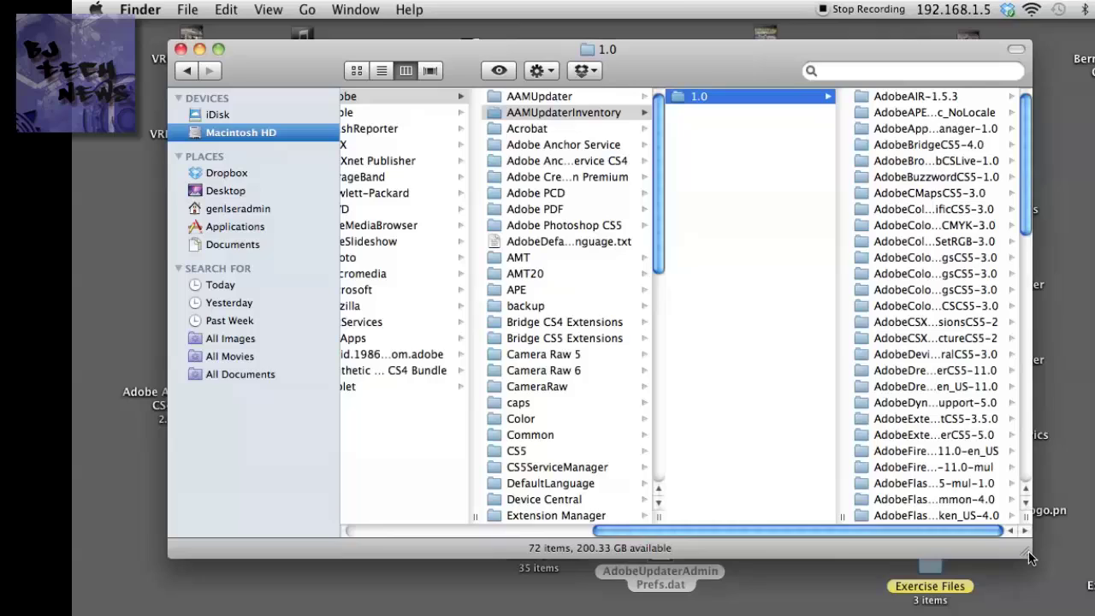
click(673, 584)
drag(674, 585, 699, 101)
click(699, 101)
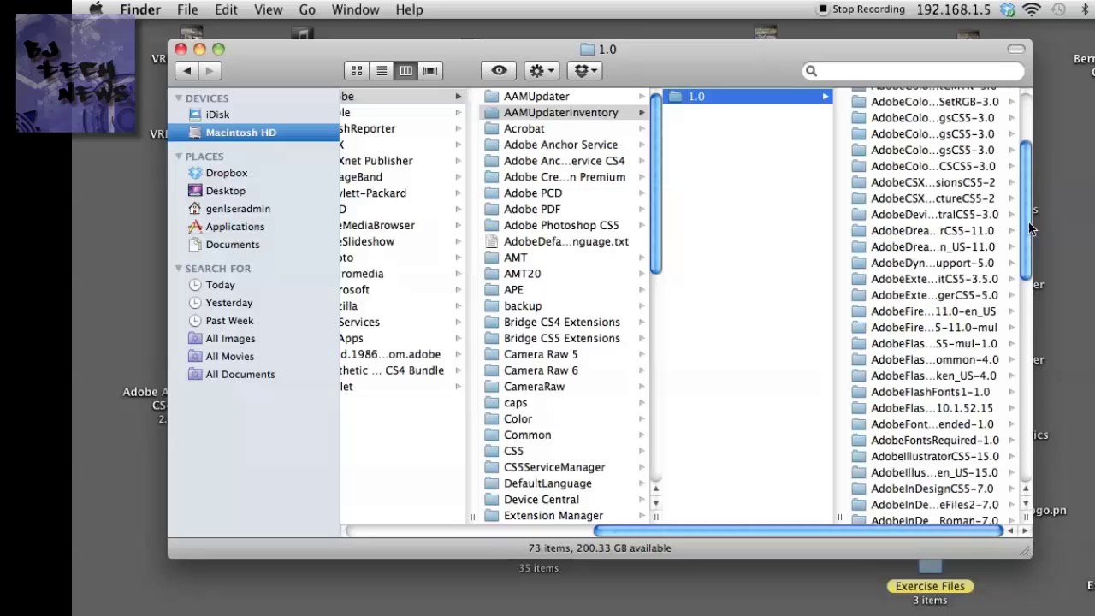
scroll(1031, 226, down, 10)
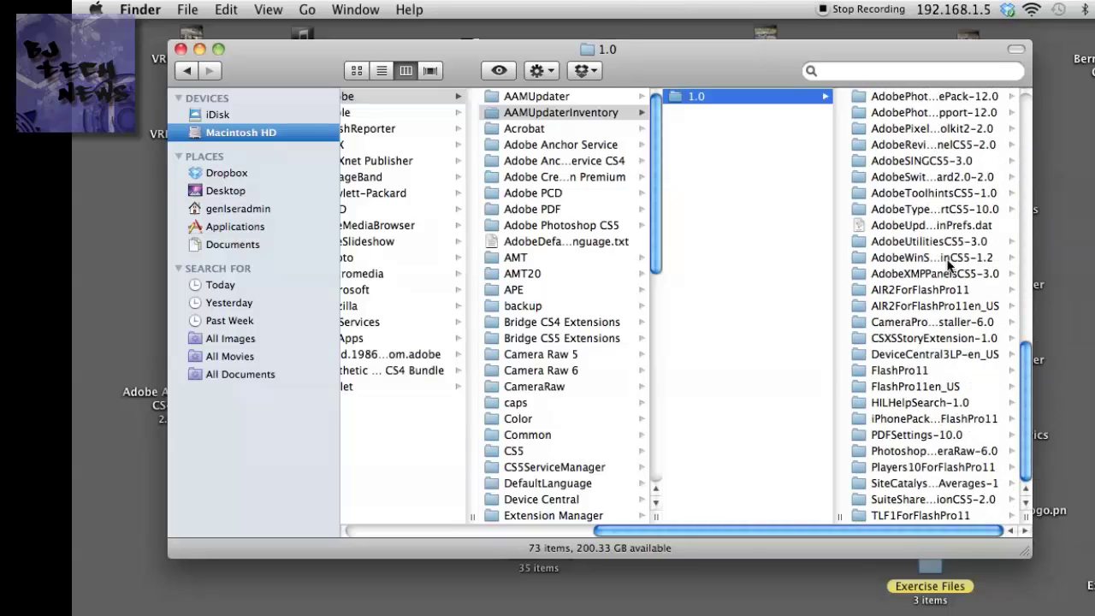
click(933, 226)
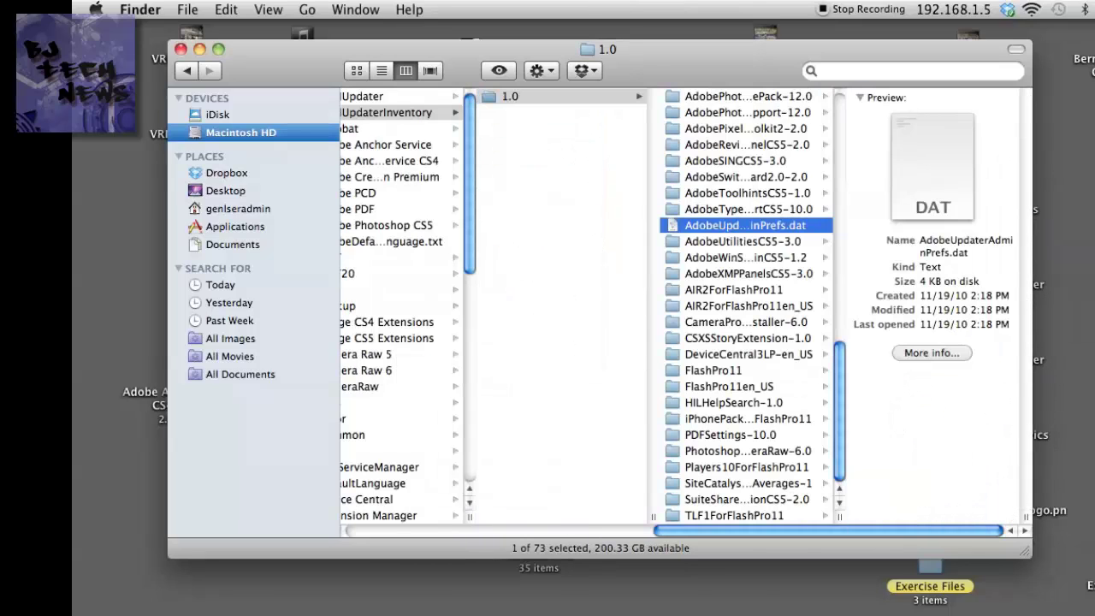
Step: Browse Application Support > Adobe > OOBE > PDApp > core and relaunch Adobe Application Manager from there
click(578, 531)
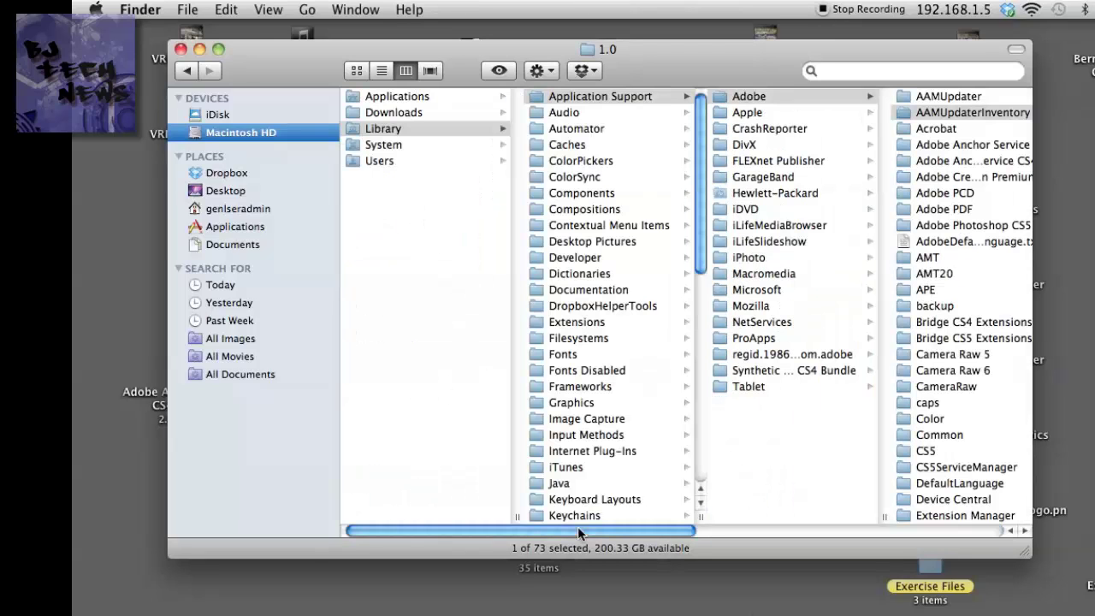
click(609, 97)
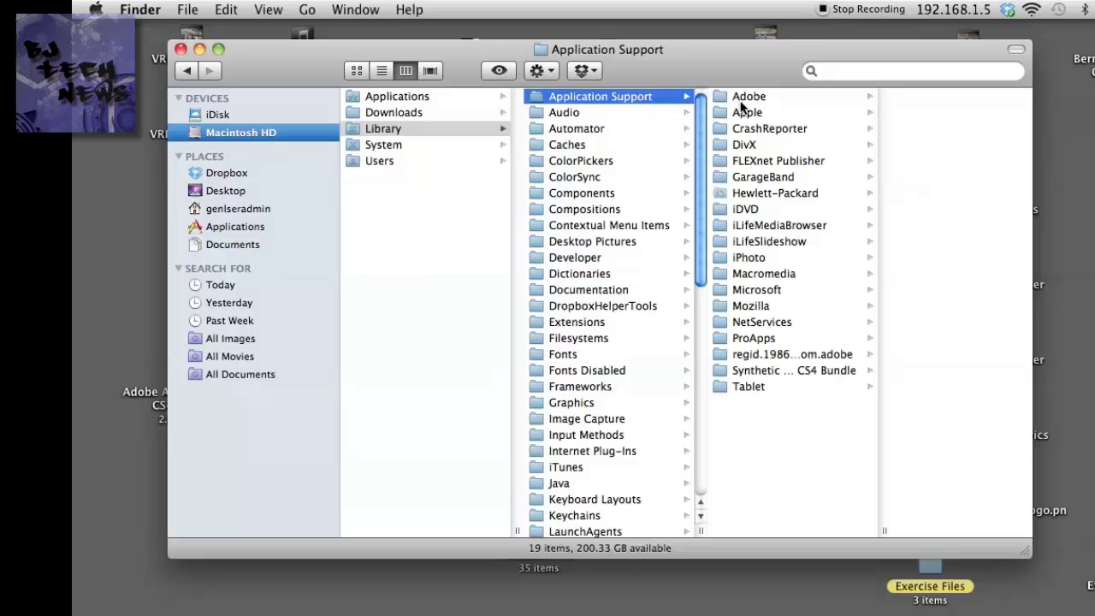
click(740, 101)
scroll(933, 300, down, 10)
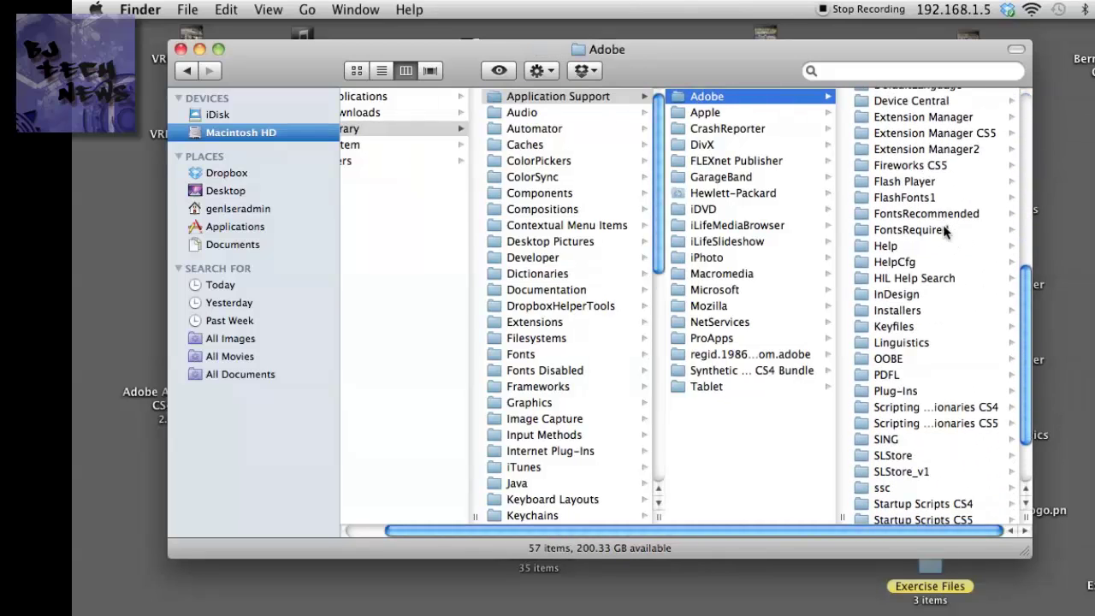
click(896, 359)
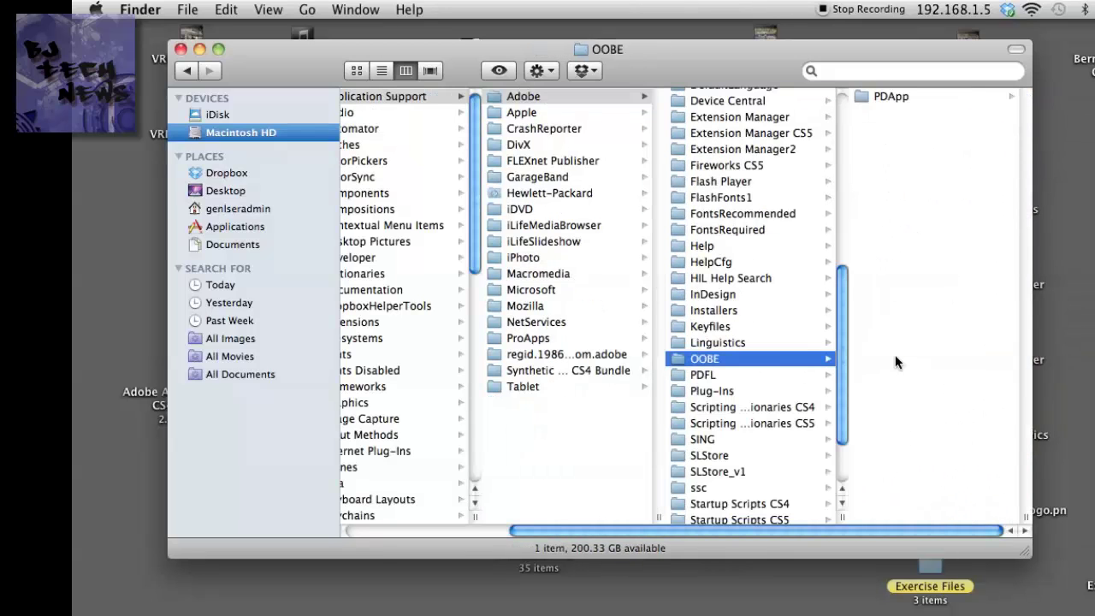
click(897, 96)
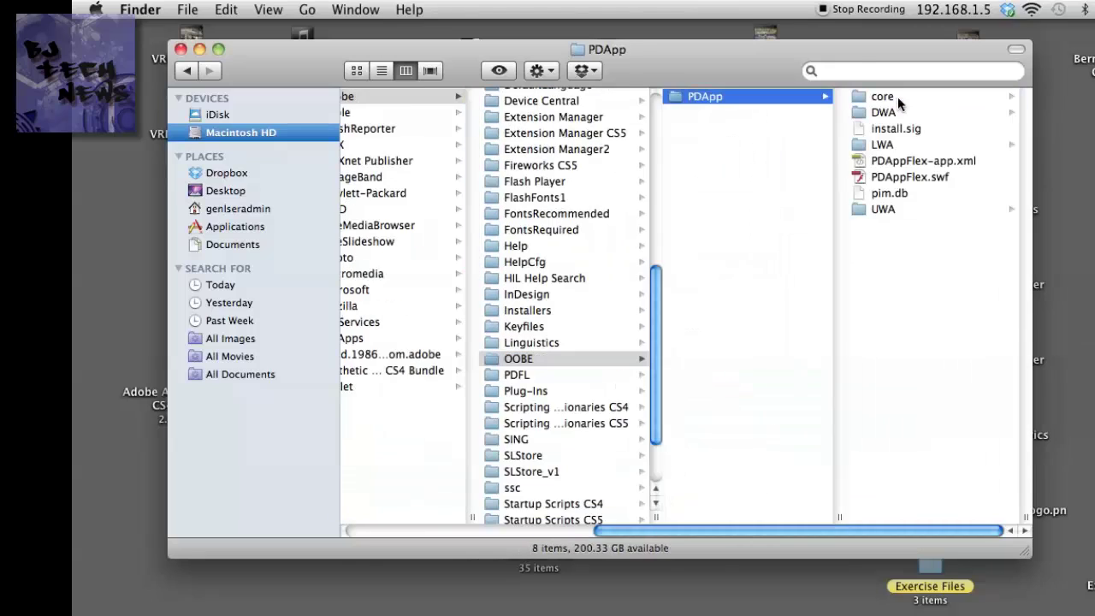
click(895, 97)
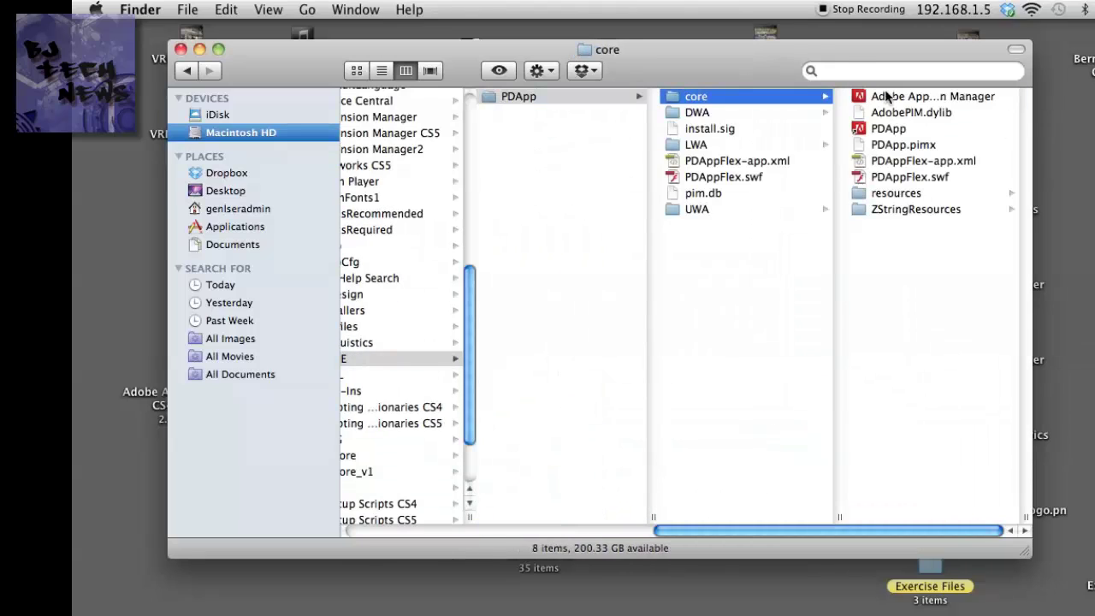
double_click(887, 97)
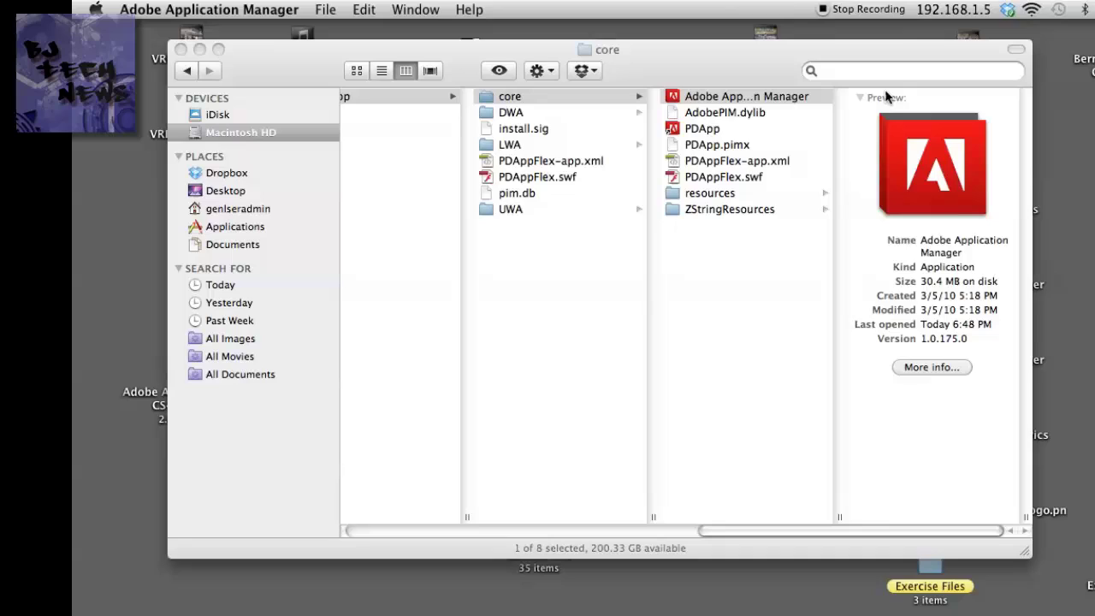